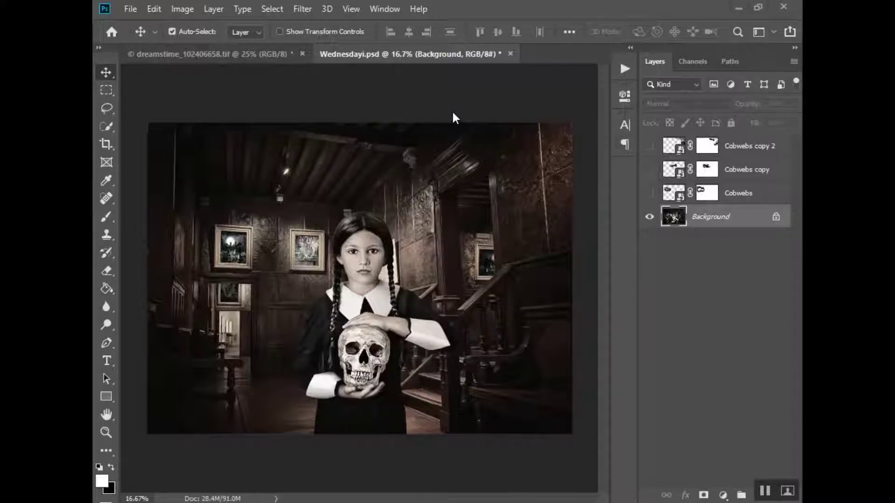
- Place the Cobwebs Overlay image into the document as an embedded layer
{"action": "left_click", "coordinate": [130, 9]}
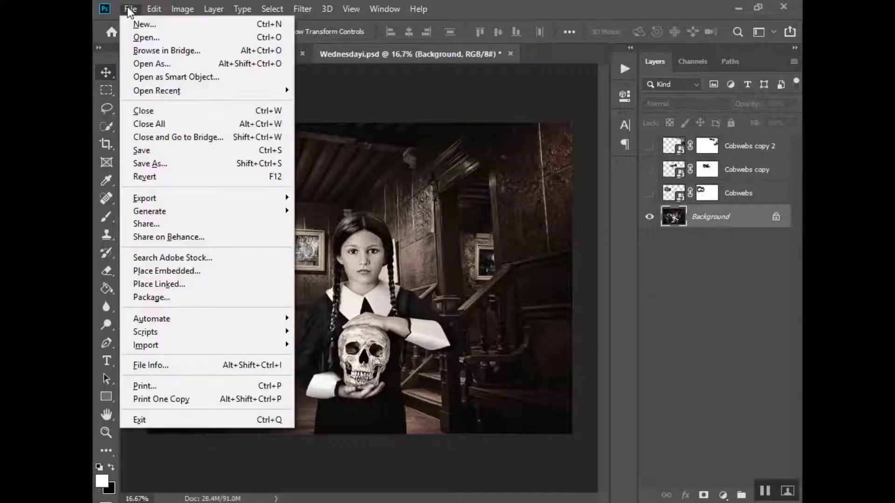
{"action": "left_click", "coordinate": [181, 269]}
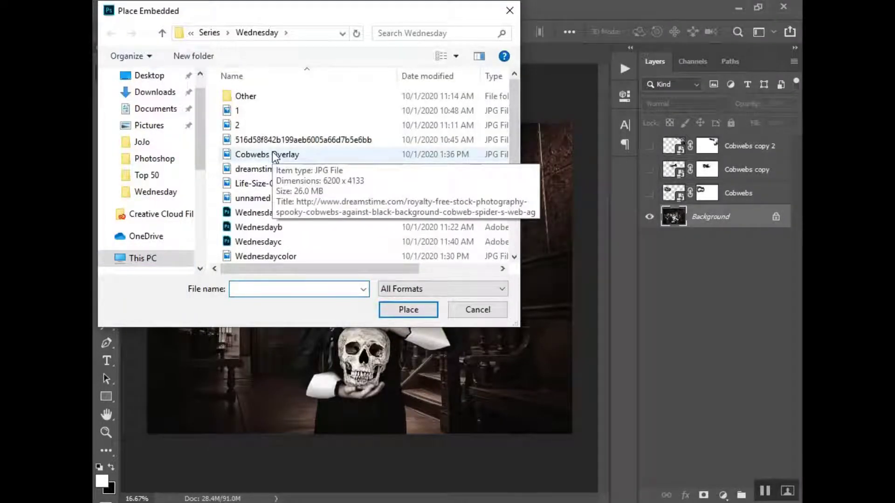
{"action": "left_click", "coordinate": [283, 158]}
{"action": "left_click", "coordinate": [433, 309]}
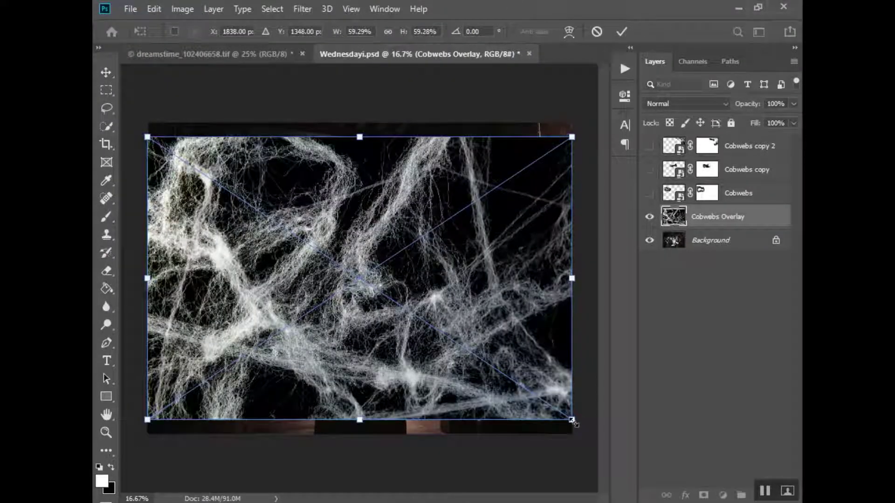
- Scale the cobweb overlay to about 19.5% and position it on the upper-left wall
{"action": "left_click_drag", "start_coordinate": [573, 420], "coordinate": [290, 297]}
{"action": "left_click_drag", "start_coordinate": [289, 205], "coordinate": [316, 232]}
{"action": "mouse_move", "coordinate": [329, 145]}
{"action": "left_mouse_down"}
{"action": "mouse_move", "coordinate": [344, 159]}
{"action": "mouse_move", "coordinate": [333, 144]}
{"action": "left_mouse_up"}
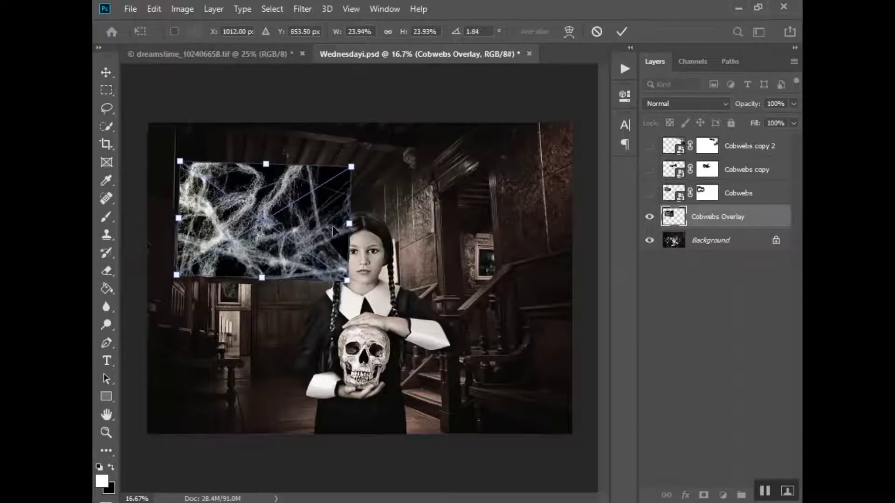
{"action": "left_click_drag", "start_coordinate": [337, 232], "coordinate": [388, 456]}
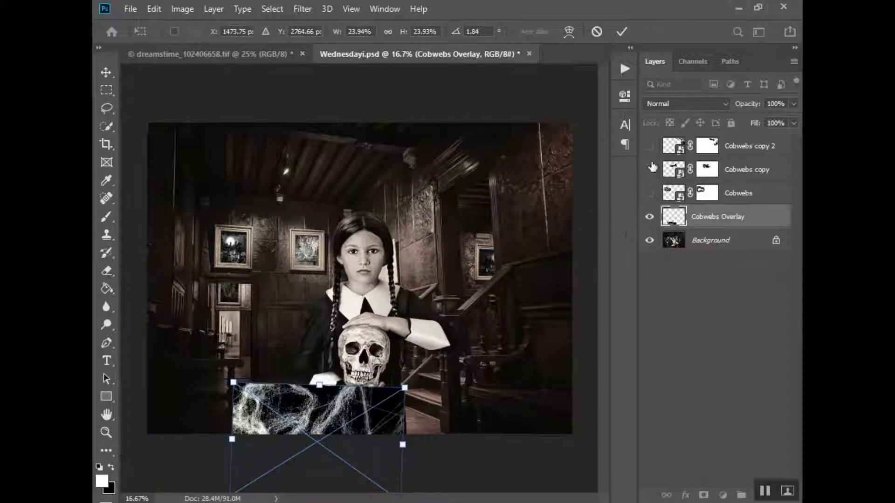
{"action": "left_click_drag", "start_coordinate": [327, 414], "coordinate": [277, 210]}
{"action": "left_click_drag", "start_coordinate": [357, 298], "coordinate": [334, 266]}
{"action": "key", "text": "Return"}
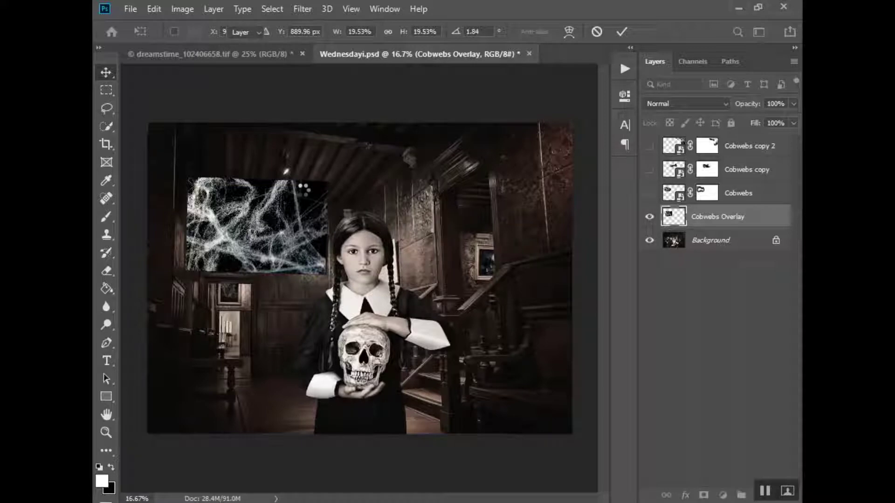
- Set the Cobwebs Overlay layer's blend mode to Screen so its black backdrop drops out
{"action": "left_click", "coordinate": [708, 105]}
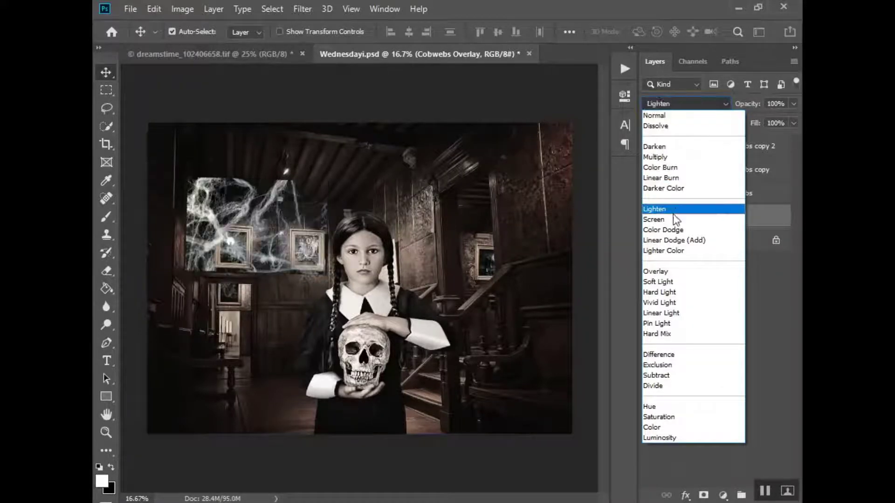
{"action": "left_click", "coordinate": [674, 219]}
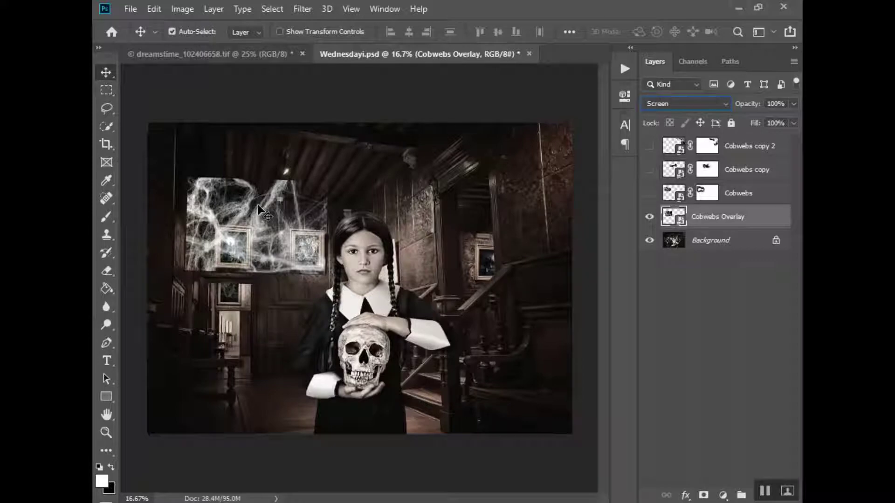
- Select the Cobwebs Overlay layer and put it into Warp transform mode
{"action": "right_click", "coordinate": [278, 209]}
{"action": "left_click", "coordinate": [291, 226]}
{"action": "left_click", "coordinate": [733, 242]}
{"action": "left_click", "coordinate": [727, 222]}
{"action": "key", "text": "ctrl+t"}
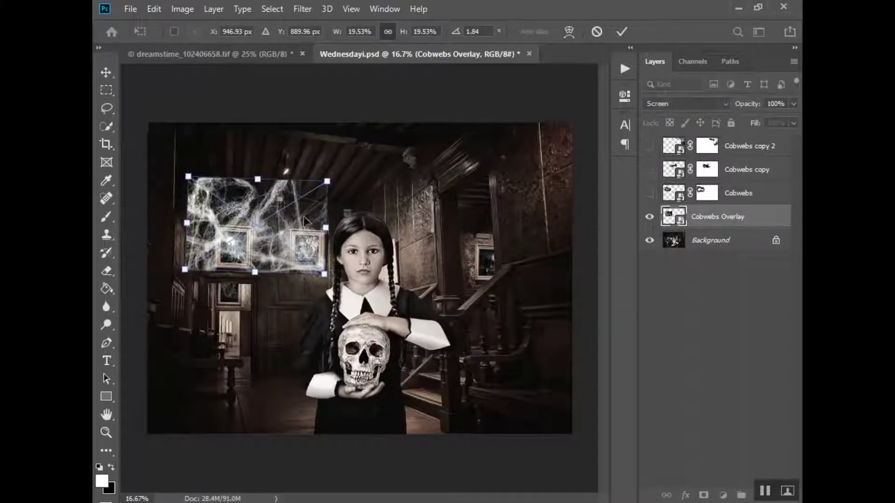
{"action": "right_click", "coordinate": [305, 221]}
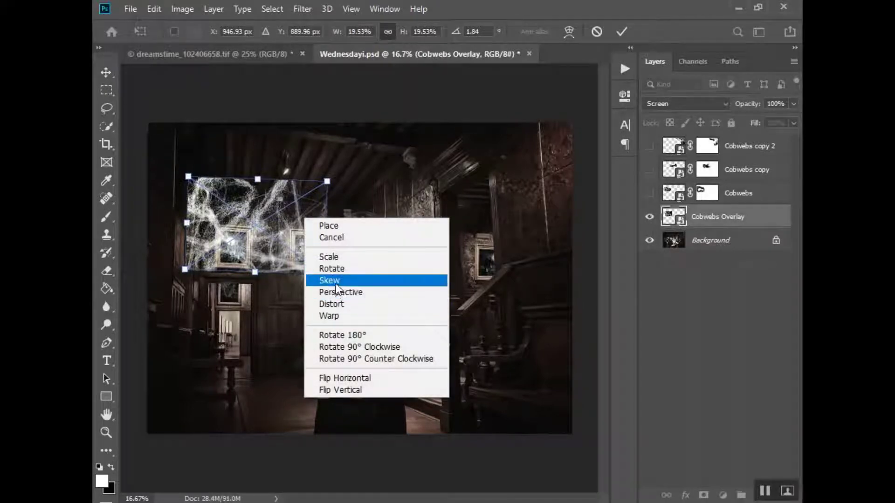
{"action": "left_click", "coordinate": [336, 317]}
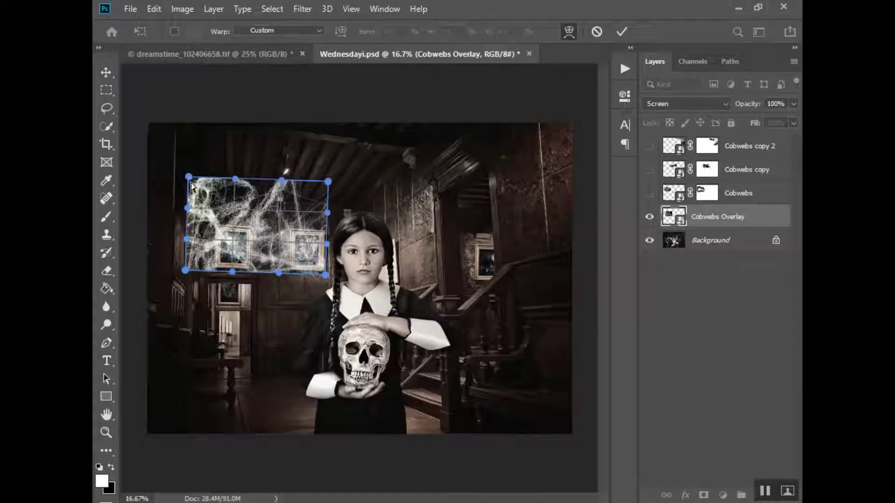
- Bend the cobweb corners and edges into a tapered strip draping over the left picture frames
{"action": "left_click_drag", "start_coordinate": [189, 178], "coordinate": [282, 205]}
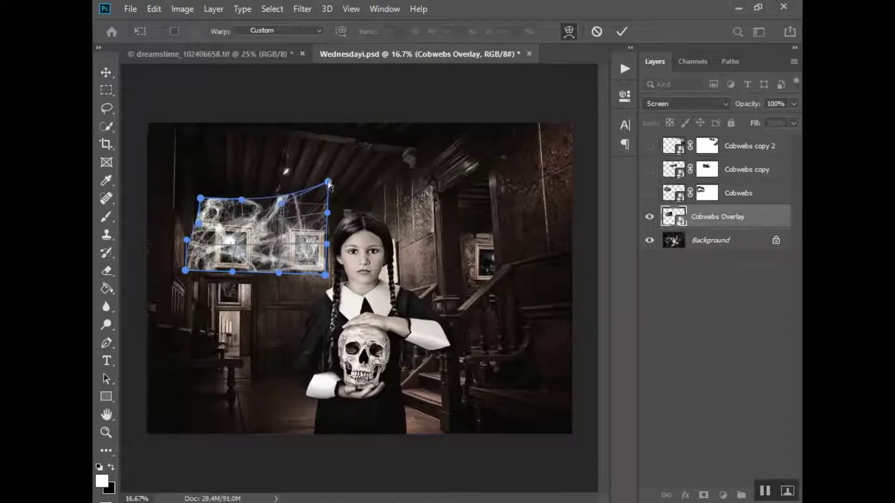
{"action": "left_click_drag", "start_coordinate": [328, 182], "coordinate": [329, 209]}
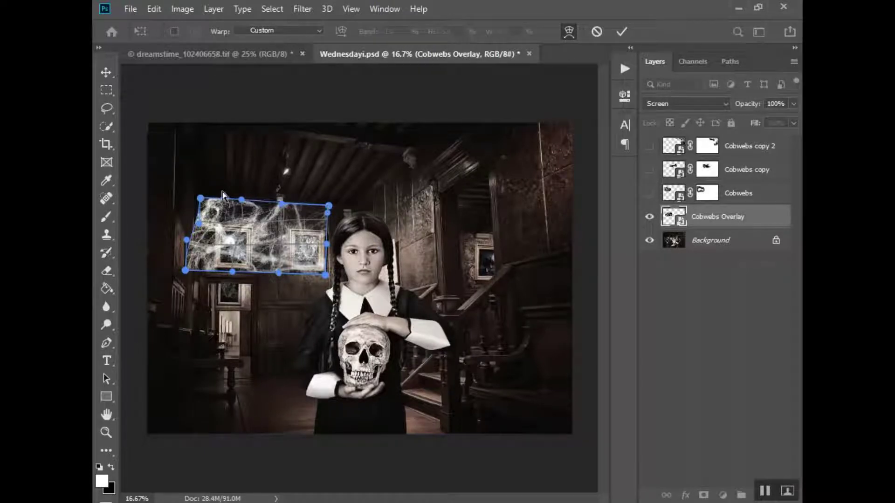
{"action": "left_click_drag", "start_coordinate": [198, 227], "coordinate": [233, 244]}
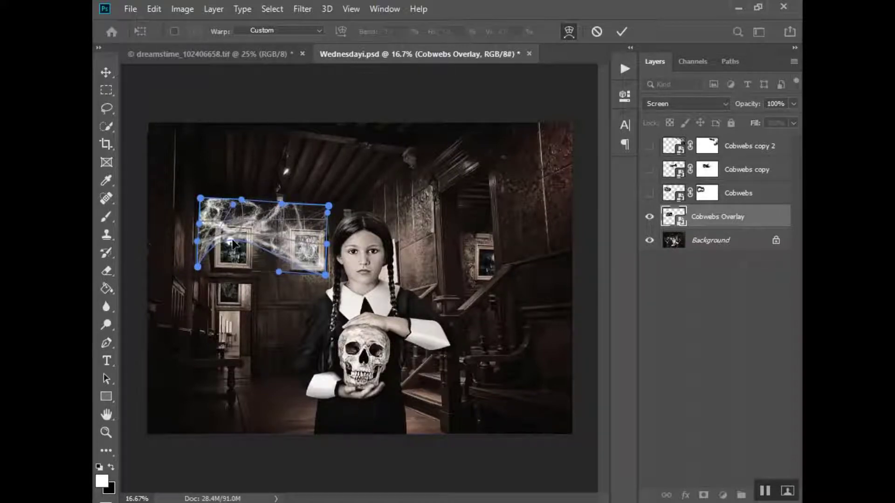
{"action": "left_click_drag", "start_coordinate": [325, 274], "coordinate": [325, 229]}
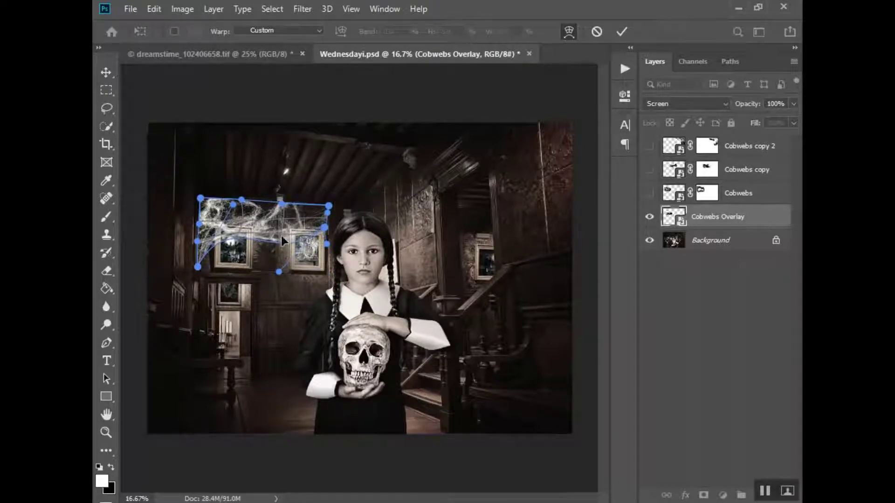
{"action": "left_click_drag", "start_coordinate": [229, 245], "coordinate": [229, 252]}
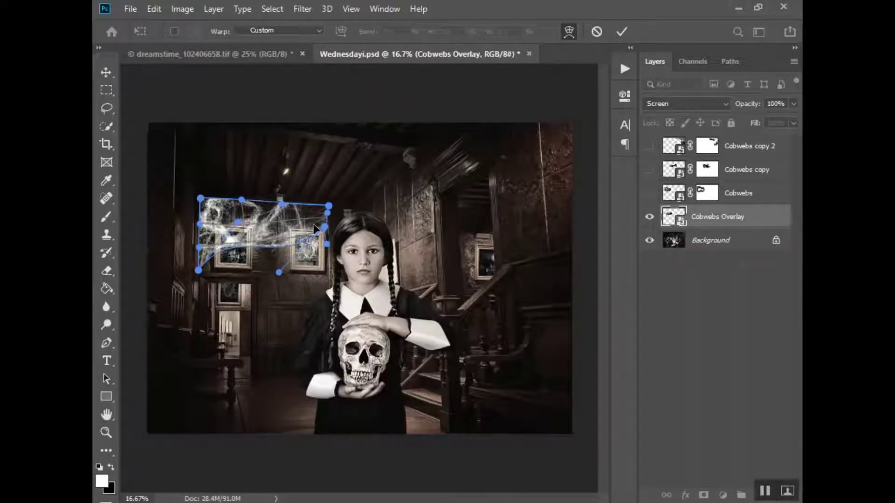
{"action": "key", "text": "Return"}
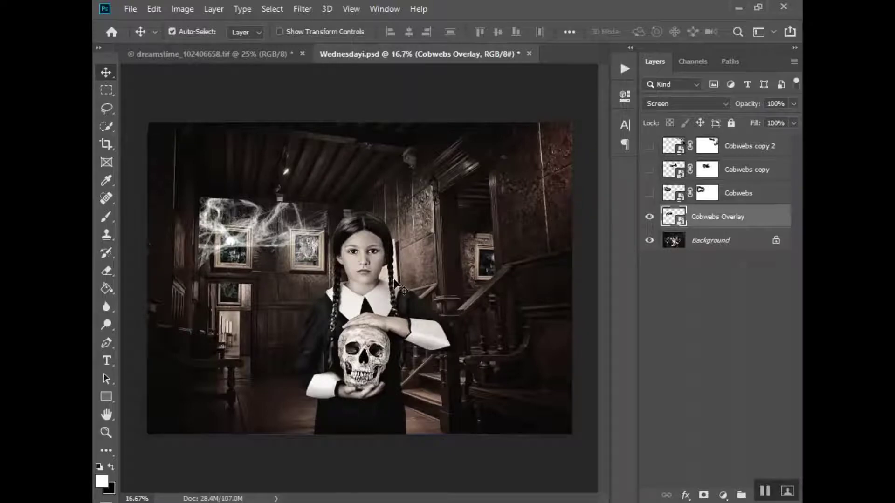
- Add a white layer mask to Cobwebs Overlay and pick a Soft Round brush tip
{"action": "left_click", "coordinate": [702, 496]}
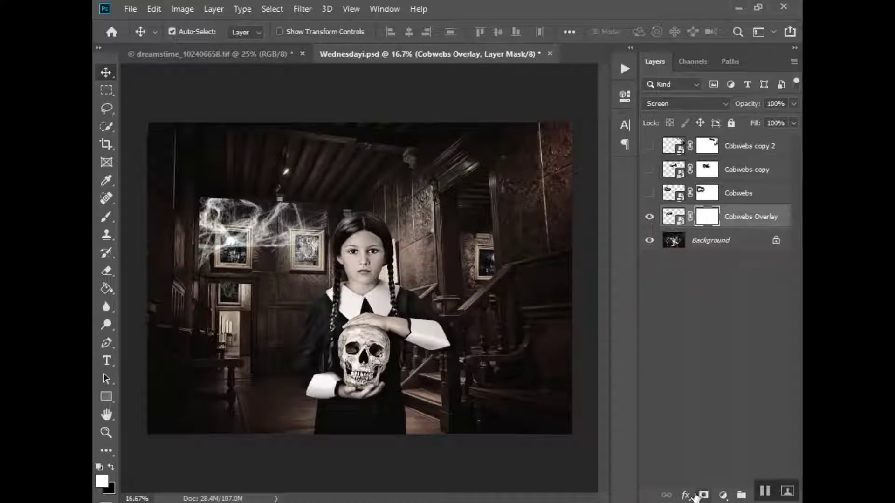
{"action": "key", "text": "b"}
{"action": "left_click", "coordinate": [192, 31]}
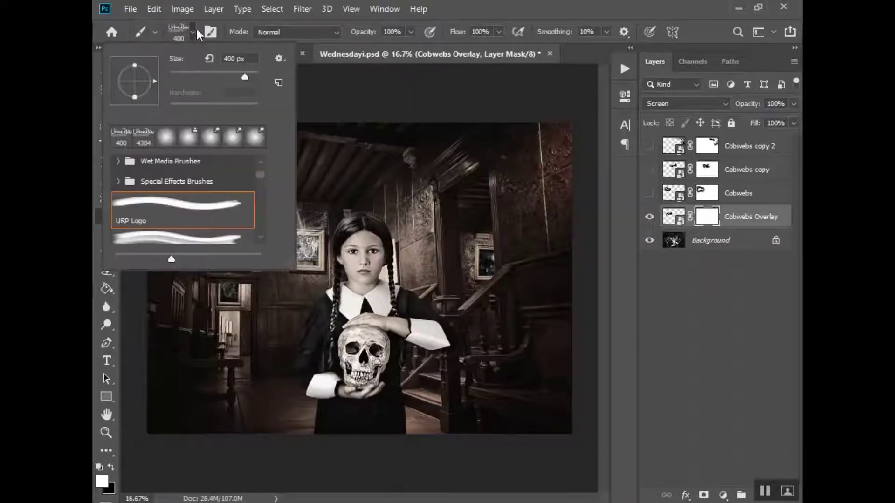
{"action": "key", "text": "o"}
{"action": "left_click", "coordinate": [167, 140]}
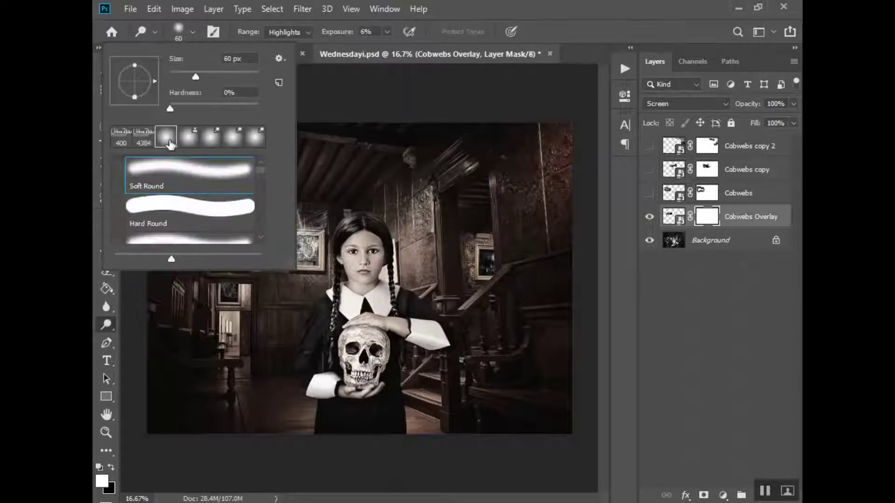
{"action": "left_click", "coordinate": [319, 194]}
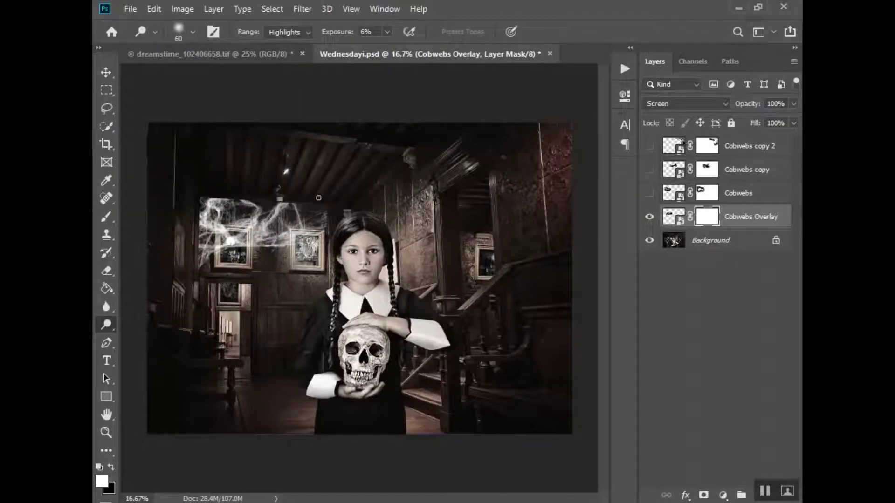
- Set the Brush tool to the General Brushes Soft Round preset at 400 px
{"action": "left_click", "coordinate": [107, 217]}
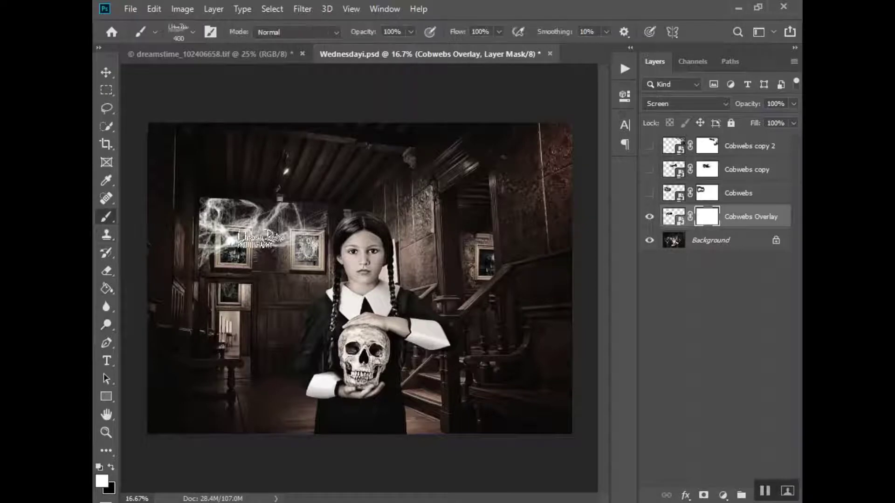
{"action": "left_click", "coordinate": [198, 37]}
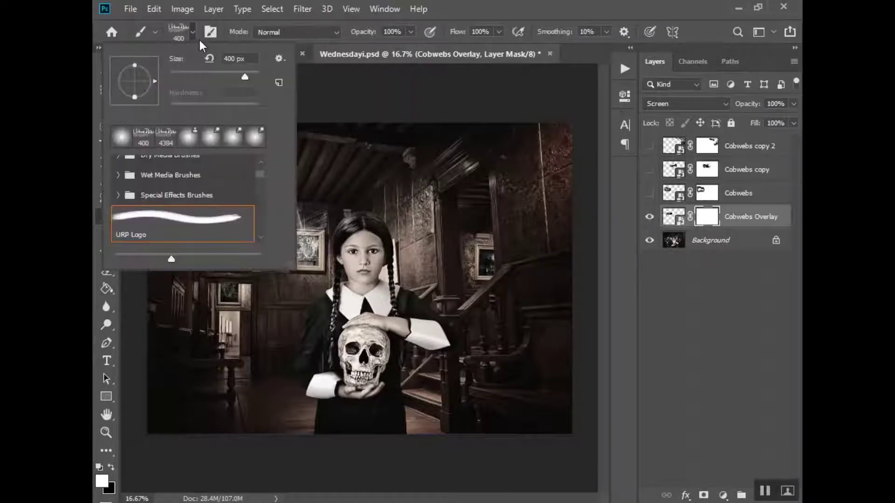
{"action": "left_click", "coordinate": [238, 138]}
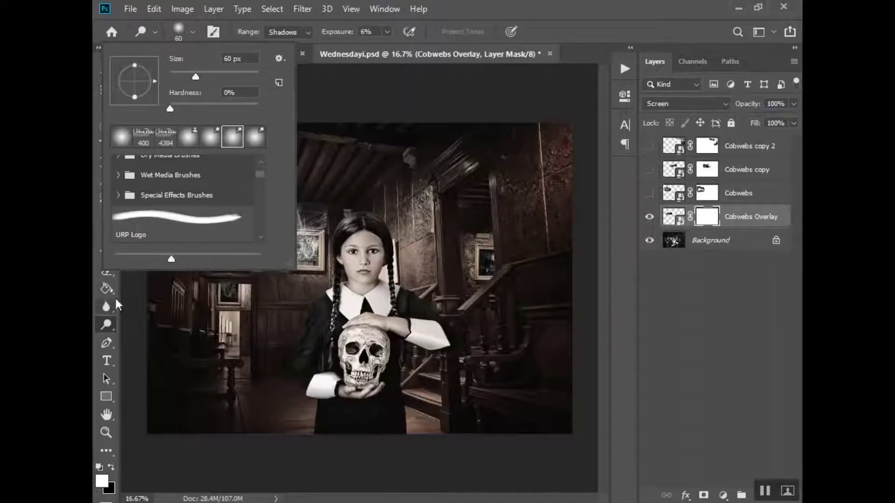
{"action": "scroll", "coordinate": [208, 233], "scroll_direction": "up", "scroll_amount": 2}
{"action": "scroll", "coordinate": [208, 233], "scroll_direction": "up", "scroll_amount": 5}
{"action": "left_click", "coordinate": [203, 193]}
{"action": "left_click", "coordinate": [339, 155]}
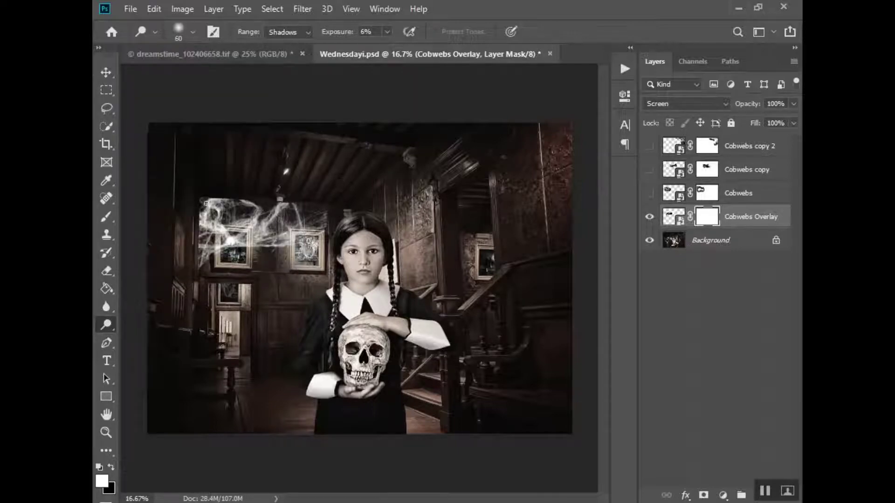
{"action": "left_click", "coordinate": [105, 221]}
{"action": "left_click", "coordinate": [194, 33]}
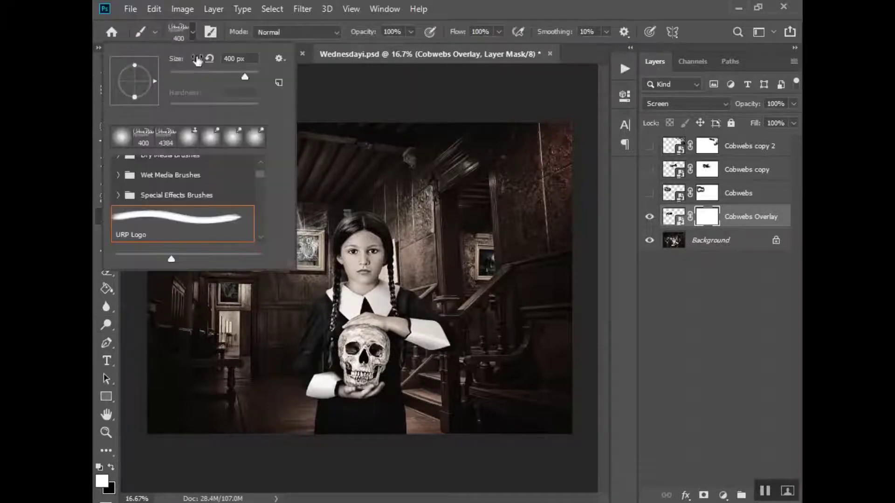
{"action": "left_click_drag", "start_coordinate": [259, 180], "coordinate": [259, 158]}
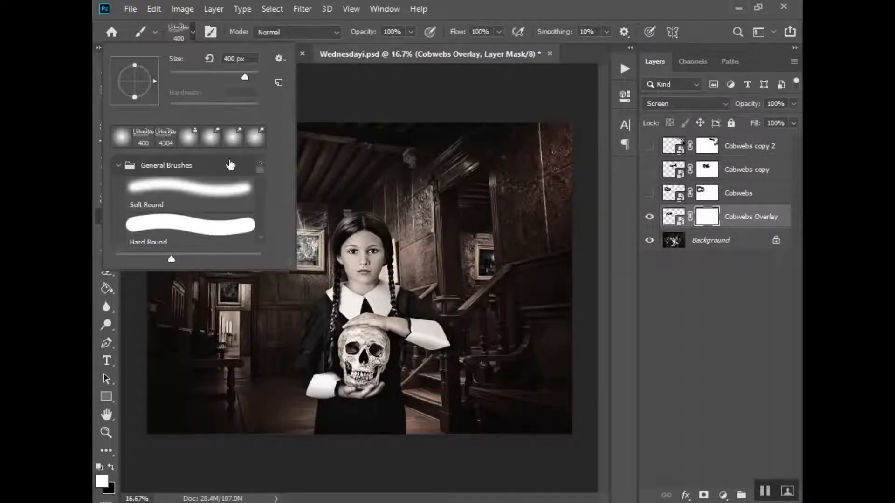
{"action": "left_click", "coordinate": [186, 189]}
{"action": "left_click", "coordinate": [325, 163]}
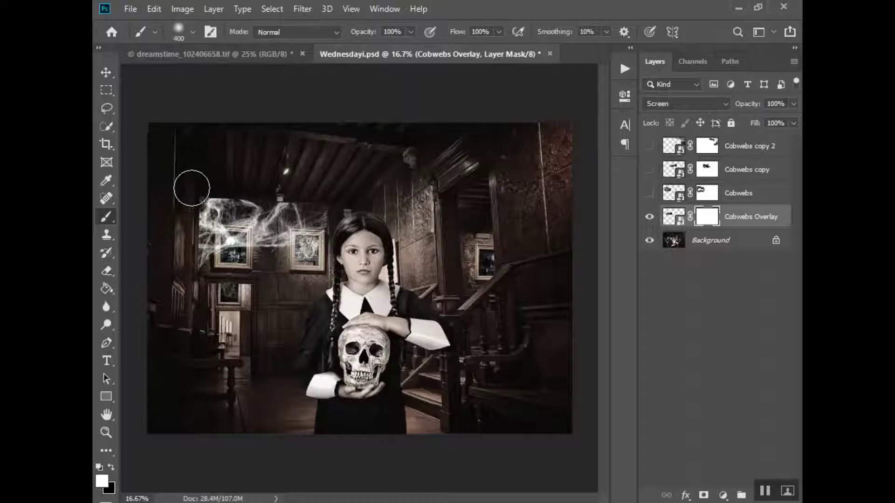
- Paint black on the mask over the upper-left ceiling, then lower brush opacity to 17%
{"action": "key", "text": "x"}
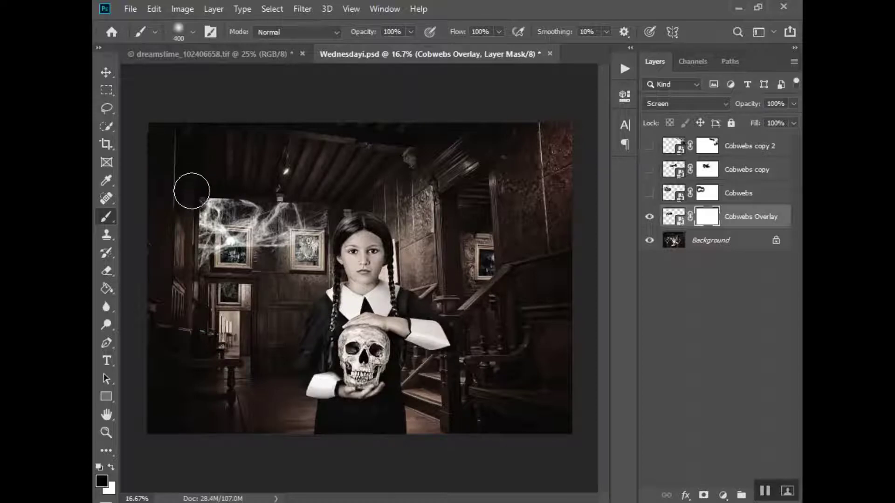
{"action": "mouse_move", "coordinate": [189, 193]}
{"action": "left_mouse_down"}
{"action": "mouse_move", "coordinate": [216, 181]}
{"action": "mouse_move", "coordinate": [170, 207]}
{"action": "mouse_move", "coordinate": [187, 198]}
{"action": "mouse_move", "coordinate": [295, 193]}
{"action": "mouse_move", "coordinate": [223, 187]}
{"action": "mouse_move", "coordinate": [187, 233]}
{"action": "mouse_move", "coordinate": [210, 204]}
{"action": "mouse_move", "coordinate": [283, 193]}
{"action": "mouse_move", "coordinate": [185, 212]}
{"action": "mouse_move", "coordinate": [257, 184]}
{"action": "mouse_move", "coordinate": [230, 188]}
{"action": "mouse_move", "coordinate": [155, 217]}
{"action": "mouse_move", "coordinate": [246, 177]}
{"action": "left_mouse_up"}
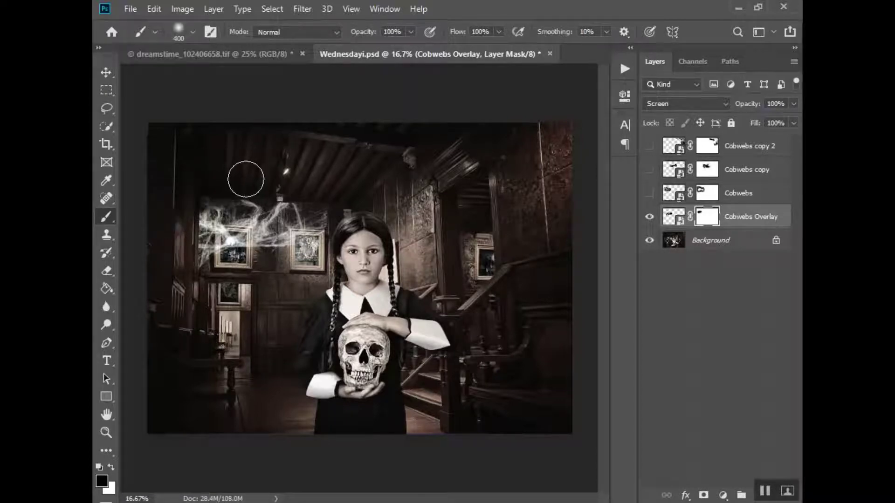
{"action": "left_click", "coordinate": [408, 36]}
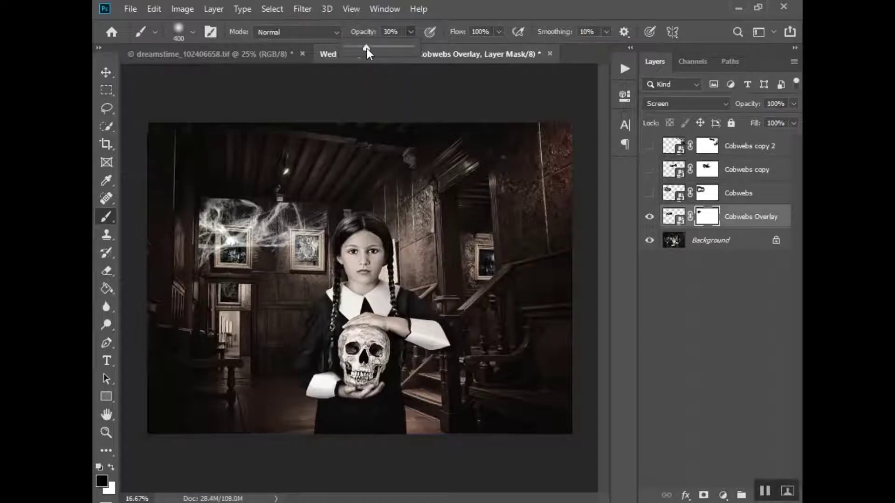
{"action": "left_click_drag", "start_coordinate": [362, 48], "coordinate": [358, 48]}
{"action": "left_click", "coordinate": [222, 190]}
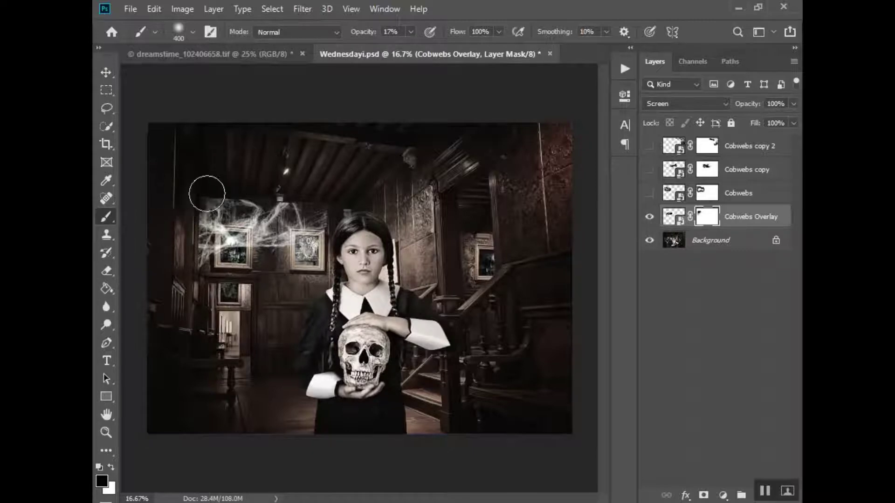
- Fade the cobwebs' top edge, the area between frames and wall, and near the girl's head
{"action": "mouse_move", "coordinate": [211, 185]}
{"action": "left_mouse_down"}
{"action": "mouse_move", "coordinate": [186, 216]}
{"action": "mouse_move", "coordinate": [261, 177]}
{"action": "mouse_move", "coordinate": [293, 182]}
{"action": "left_mouse_up"}
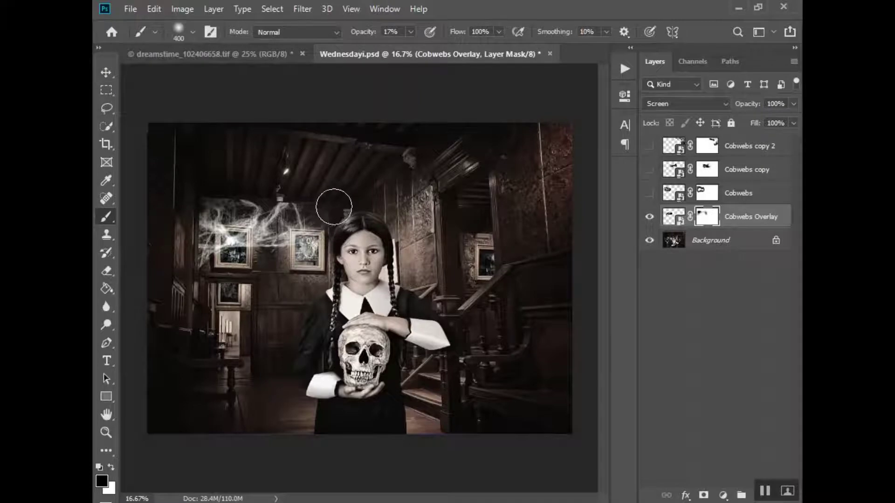
{"action": "mouse_move", "coordinate": [261, 256]}
{"action": "left_mouse_down"}
{"action": "mouse_move", "coordinate": [272, 286]}
{"action": "mouse_move", "coordinate": [293, 263]}
{"action": "mouse_move", "coordinate": [208, 292]}
{"action": "mouse_move", "coordinate": [171, 249]}
{"action": "mouse_move", "coordinate": [181, 252]}
{"action": "mouse_move", "coordinate": [183, 229]}
{"action": "mouse_move", "coordinate": [192, 244]}
{"action": "mouse_move", "coordinate": [183, 253]}
{"action": "mouse_move", "coordinate": [184, 277]}
{"action": "mouse_move", "coordinate": [308, 247]}
{"action": "mouse_move", "coordinate": [261, 180]}
{"action": "mouse_move", "coordinate": [265, 194]}
{"action": "mouse_move", "coordinate": [187, 203]}
{"action": "mouse_move", "coordinate": [187, 299]}
{"action": "mouse_move", "coordinate": [388, 311]}
{"action": "mouse_move", "coordinate": [393, 280]}
{"action": "mouse_move", "coordinate": [482, 273]}
{"action": "mouse_move", "coordinate": [209, 308]}
{"action": "mouse_move", "coordinate": [205, 284]}
{"action": "mouse_move", "coordinate": [224, 262]}
{"action": "mouse_move", "coordinate": [291, 240]}
{"action": "mouse_move", "coordinate": [251, 273]}
{"action": "mouse_move", "coordinate": [225, 281]}
{"action": "mouse_move", "coordinate": [227, 246]}
{"action": "mouse_move", "coordinate": [238, 261]}
{"action": "mouse_move", "coordinate": [232, 232]}
{"action": "mouse_move", "coordinate": [277, 267]}
{"action": "mouse_move", "coordinate": [323, 243]}
{"action": "mouse_move", "coordinate": [217, 261]}
{"action": "mouse_move", "coordinate": [248, 258]}
{"action": "mouse_move", "coordinate": [242, 264]}
{"action": "mouse_move", "coordinate": [231, 234]}
{"action": "mouse_move", "coordinate": [235, 270]}
{"action": "mouse_move", "coordinate": [265, 264]}
{"action": "mouse_move", "coordinate": [288, 241]}
{"action": "mouse_move", "coordinate": [232, 252]}
{"action": "left_mouse_up"}
{"action": "mouse_move", "coordinate": [221, 169]}
{"action": "left_mouse_down"}
{"action": "mouse_move", "coordinate": [304, 186]}
{"action": "mouse_move", "coordinate": [273, 187]}
{"action": "mouse_move", "coordinate": [287, 187]}
{"action": "mouse_move", "coordinate": [291, 250]}
{"action": "mouse_move", "coordinate": [281, 295]}
{"action": "mouse_move", "coordinate": [246, 278]}
{"action": "mouse_move", "coordinate": [228, 218]}
{"action": "mouse_move", "coordinate": [251, 267]}
{"action": "mouse_move", "coordinate": [216, 200]}
{"action": "left_mouse_up"}
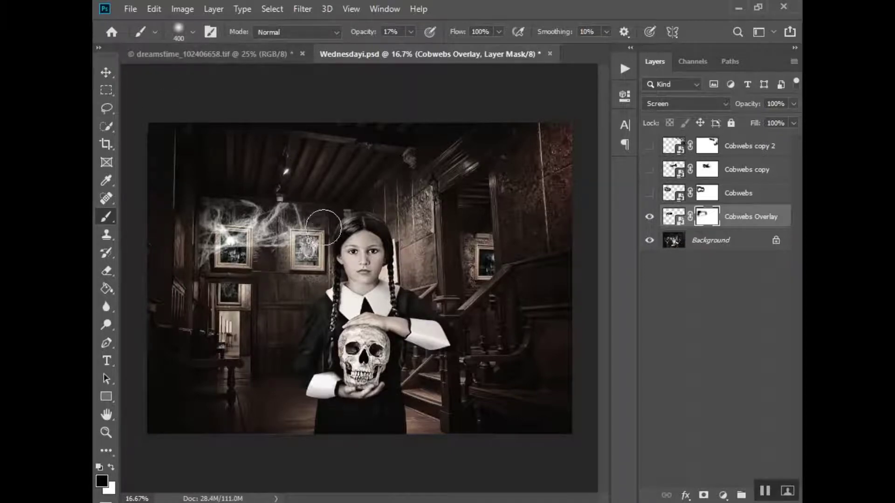
{"action": "mouse_move", "coordinate": [328, 233]}
{"action": "left_mouse_down"}
{"action": "mouse_move", "coordinate": [326, 194]}
{"action": "mouse_move", "coordinate": [275, 227]}
{"action": "mouse_move", "coordinate": [254, 219]}
{"action": "left_mouse_up"}
- Hide Cobwebs Overlay and show the Cobwebs layer, comparing the two upper-left webs
{"action": "left_click", "coordinate": [649, 217]}
{"action": "left_click", "coordinate": [649, 193]}
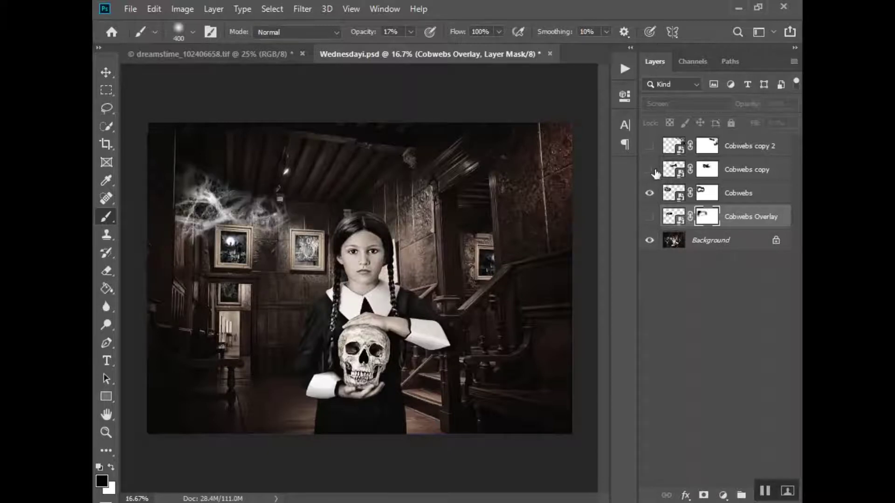
{"action": "left_click", "coordinate": [649, 194]}
{"action": "left_click", "coordinate": [649, 217]}
{"action": "left_click", "coordinate": [649, 217]}
{"action": "left_click", "coordinate": [650, 193]}
- Show the Cobwebs copy ceiling web and the Cobwebs copy 2 top-right web
{"action": "left_click", "coordinate": [649, 171]}
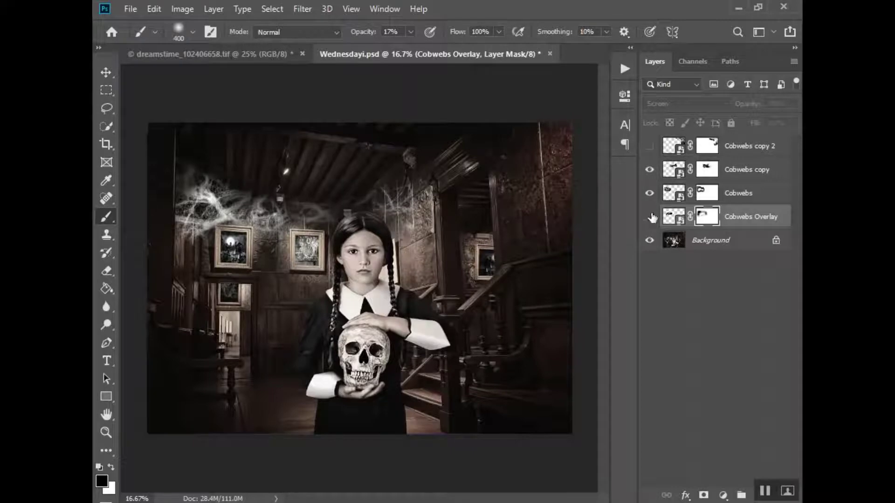
{"action": "left_click", "coordinate": [649, 193]}
{"action": "left_click", "coordinate": [649, 193]}
{"action": "left_click", "coordinate": [650, 170]}
{"action": "left_click", "coordinate": [649, 170]}
{"action": "left_click", "coordinate": [650, 146]}
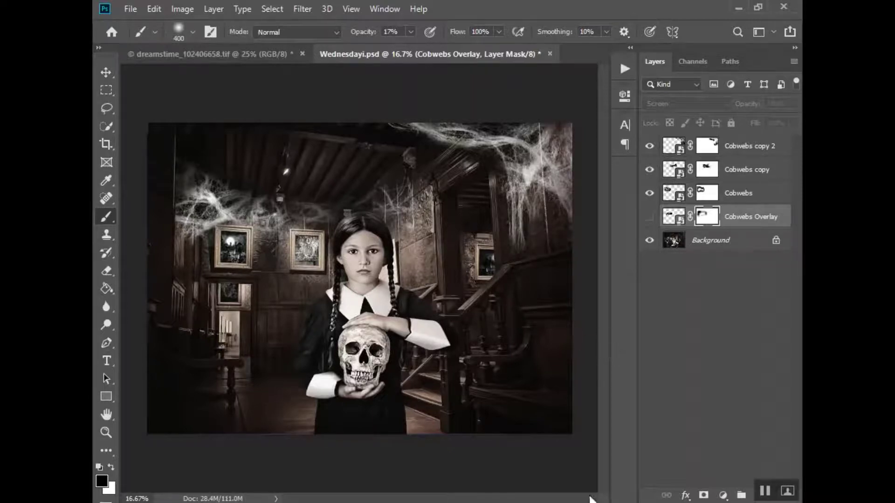
- From Adobe Bridge, open Wednesdayb.psd, the earlier version where the girl holds a white pumpkin
{"action": "left_click", "coordinate": [574, 499]}
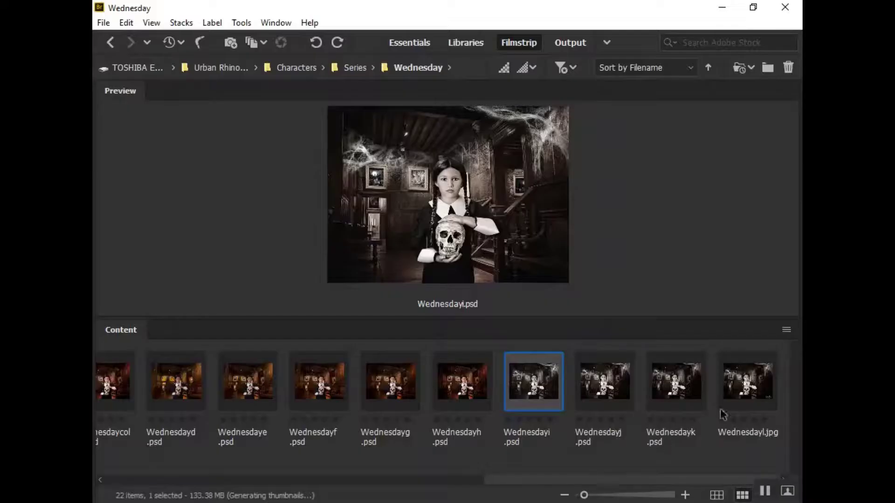
{"action": "double_click", "coordinate": [745, 385]}
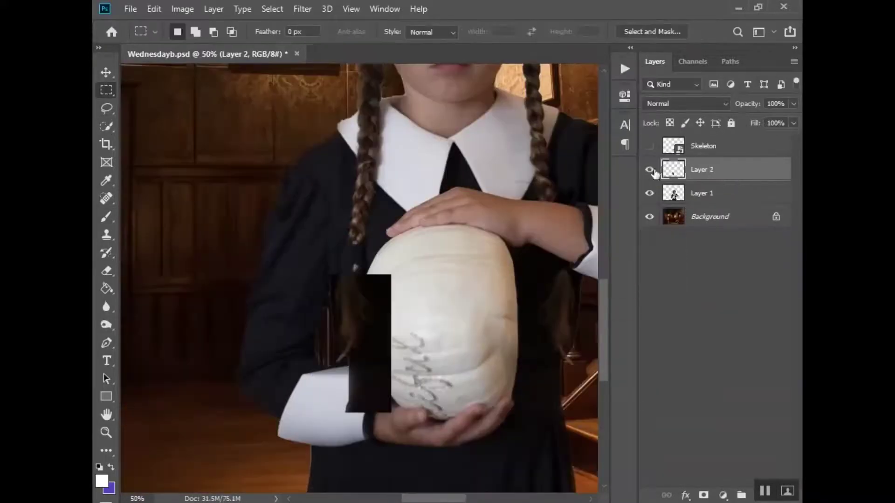
- Bring up Wednesdaye.psd, the flattened single-layer version with the skull-holding girl
{"action": "key", "text": "b"}
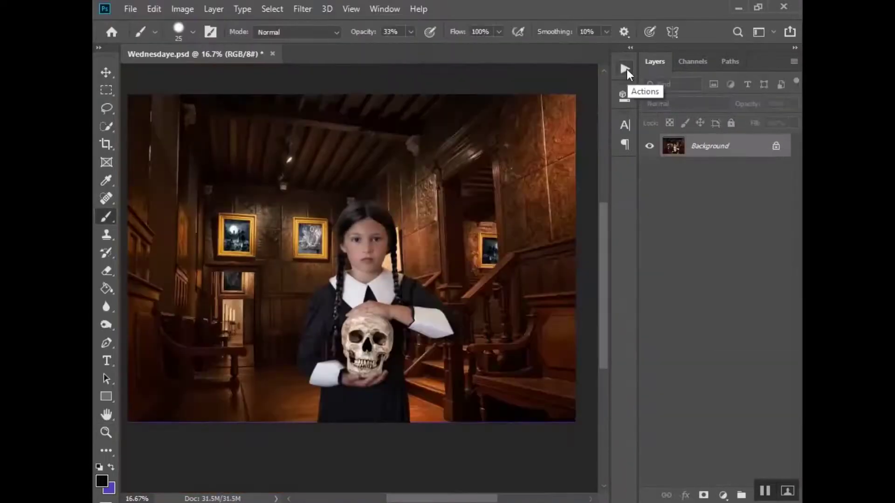
- Review Wednesdayf.psd's recorded actions and its Liquify face retouch, applying the Liquify changes
{"action": "left_click", "coordinate": [625, 69]}
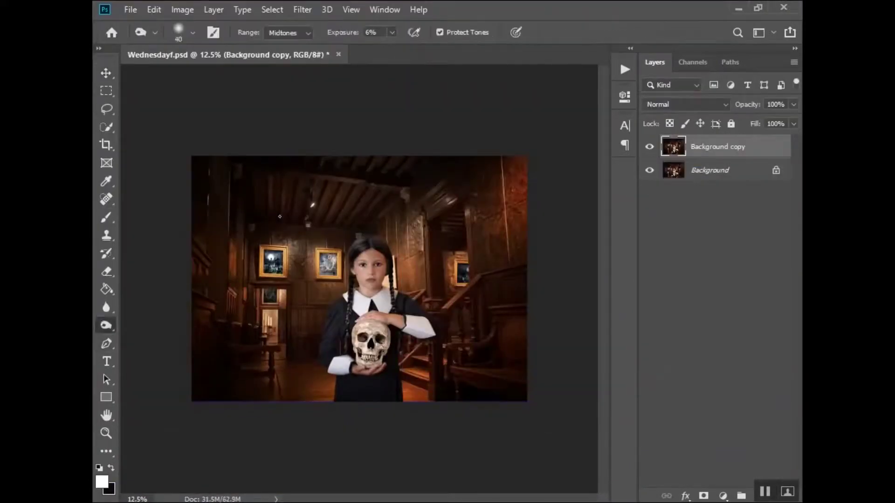
{"action": "key", "text": "ctrl+plus"}
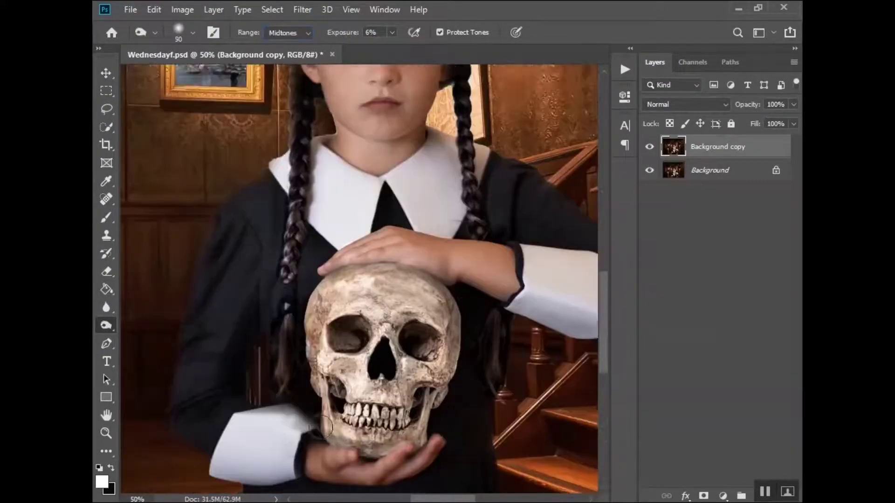
{"action": "left_click", "coordinate": [193, 37]}
{"action": "left_click", "coordinate": [302, 9]}
{"action": "left_click", "coordinate": [309, 122]}
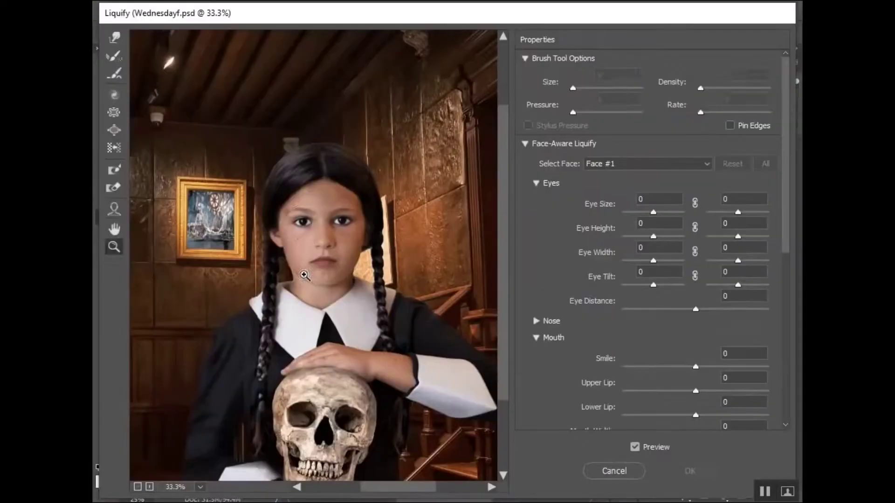
{"action": "left_click", "coordinate": [690, 471]}
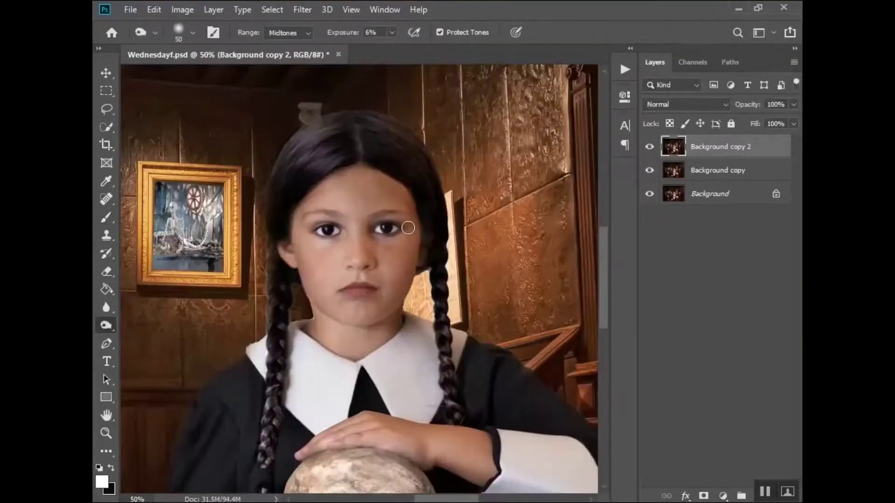